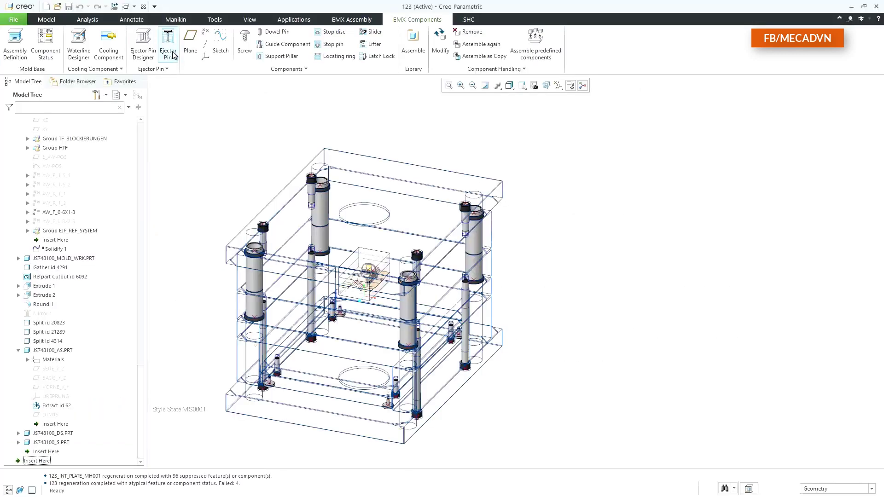
# - Start an E1725 Blade Ejector pin and place it at the mold-centre datum point
pyautogui.click(171, 52)
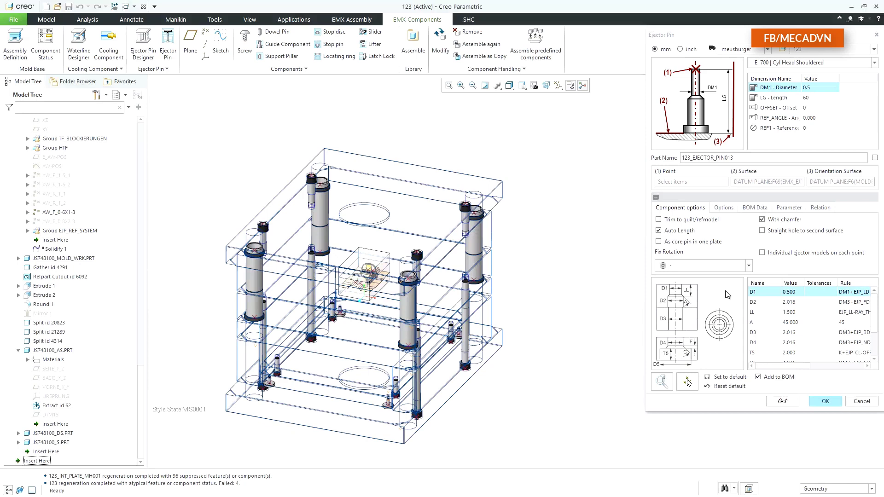
pyautogui.click(778, 65)
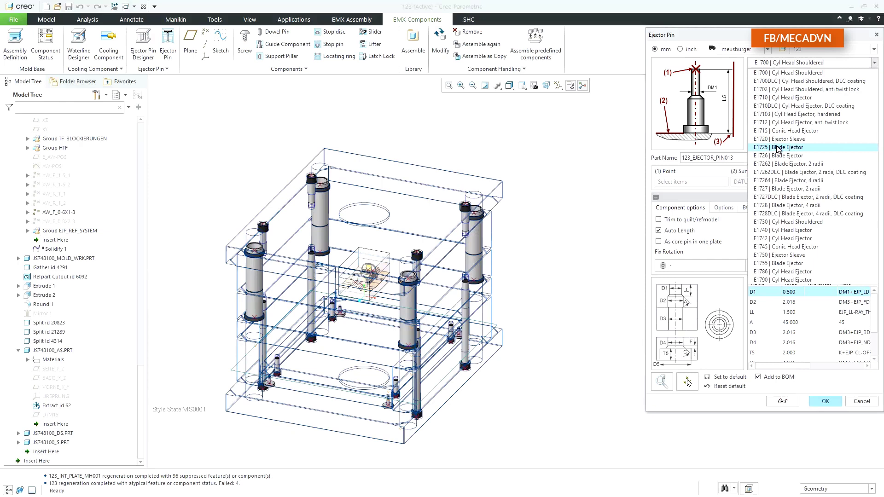
pyautogui.press('Escape')
pyautogui.click(704, 183)
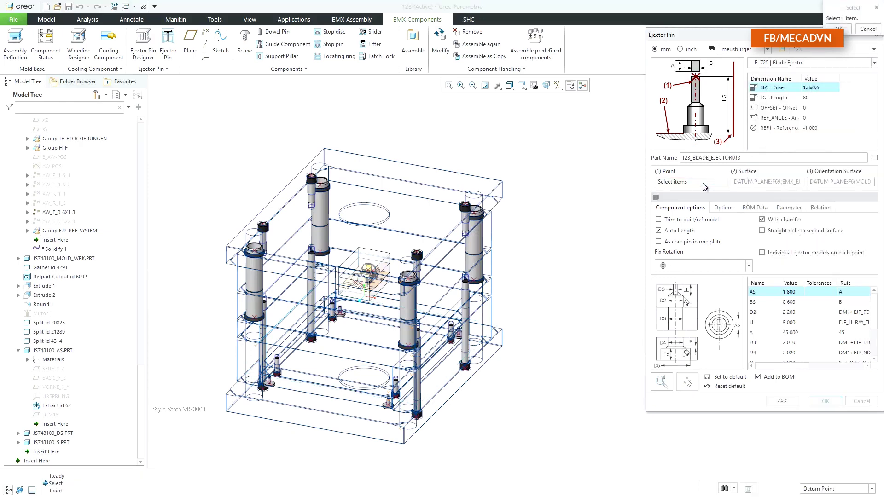
pyautogui.click(357, 287)
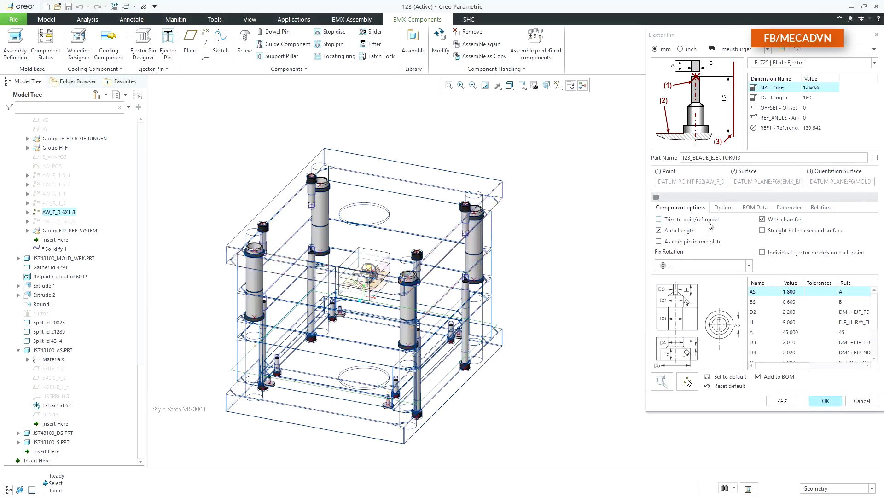
# - Enable Trim to quilt/refmodel and try the chamfer and one-plate core pin options, leaving chamfer on
pyautogui.click(688, 223)
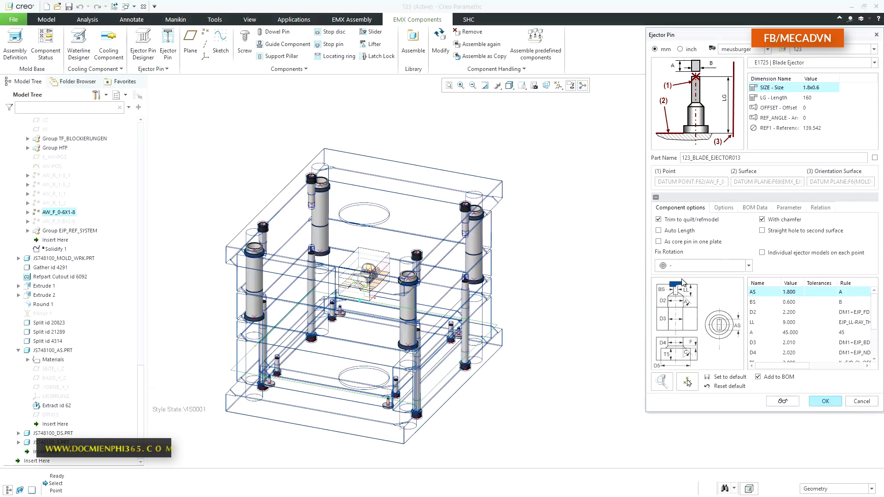
pyautogui.click(764, 221)
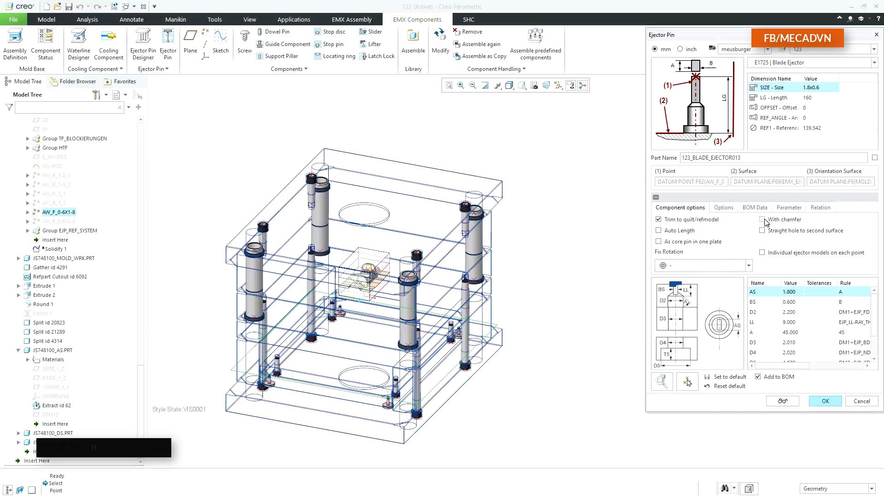
pyautogui.click(766, 222)
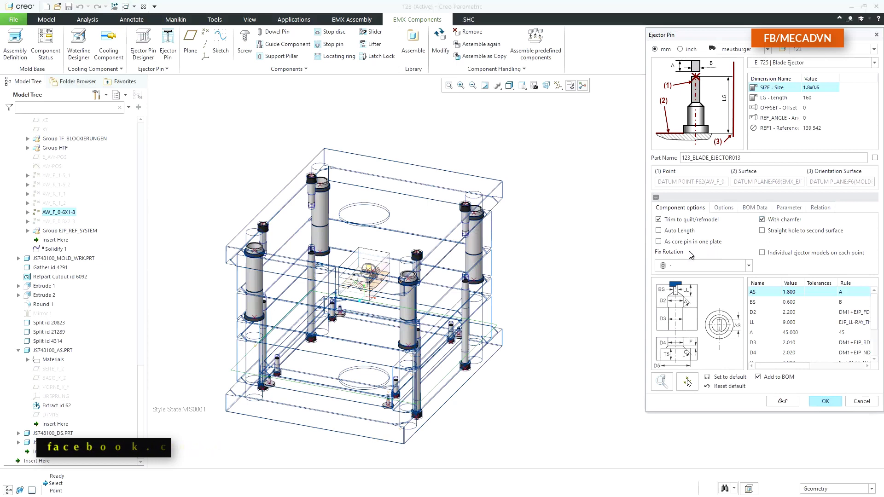
pyautogui.click(666, 244)
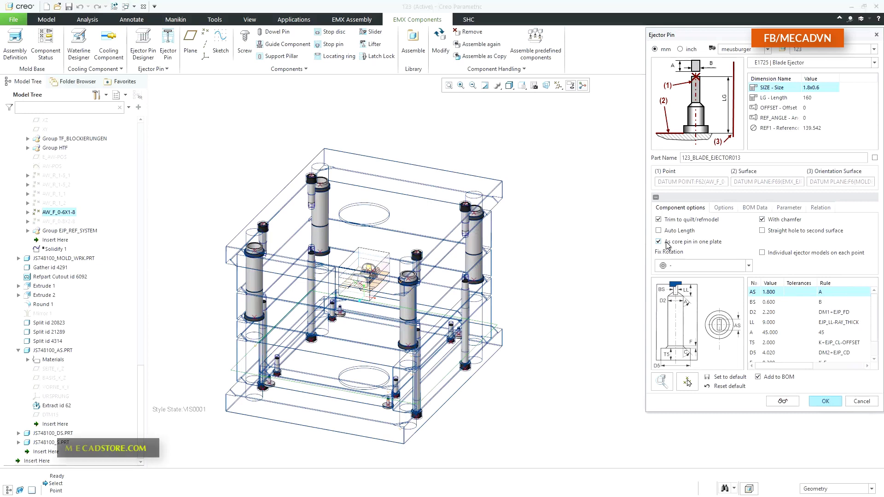
pyautogui.click(666, 245)
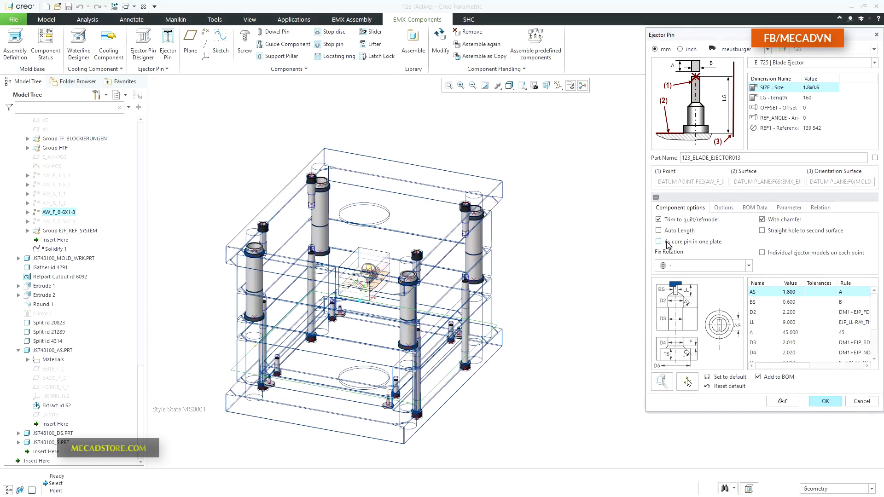
# - Set the ejector's Fix Rotation to Rotfix1, after trying Rotfix4 and Rotfix3
pyautogui.click(750, 267)
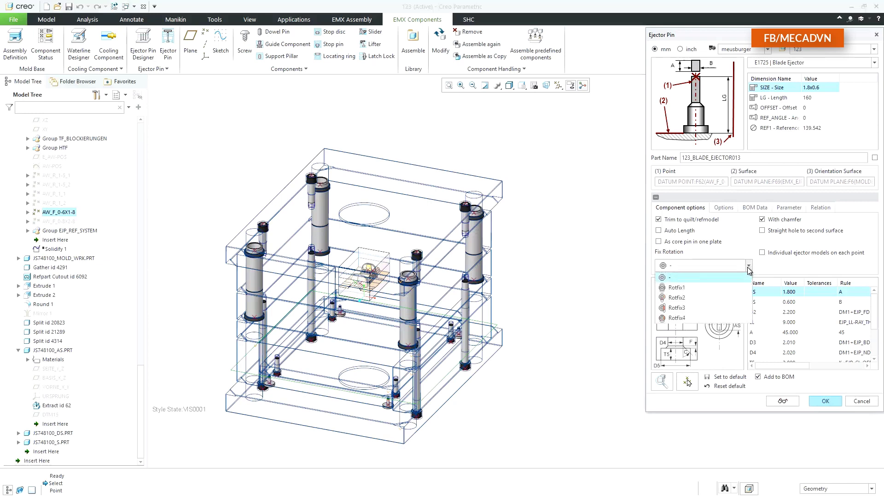
pyautogui.click(687, 319)
pyautogui.click(693, 269)
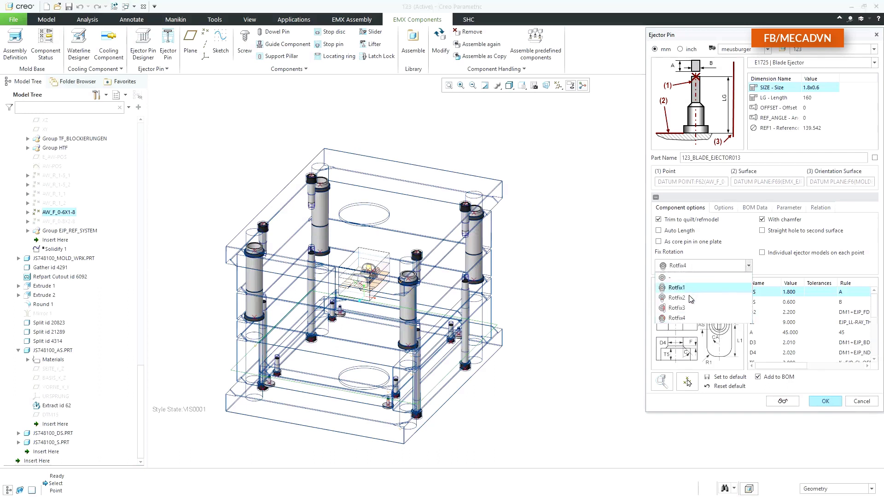
pyautogui.click(689, 309)
pyautogui.click(697, 269)
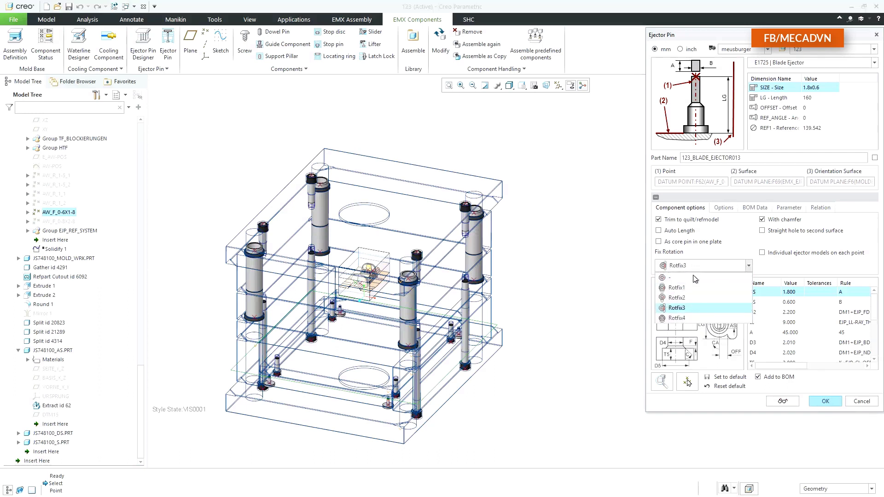
pyautogui.click(690, 289)
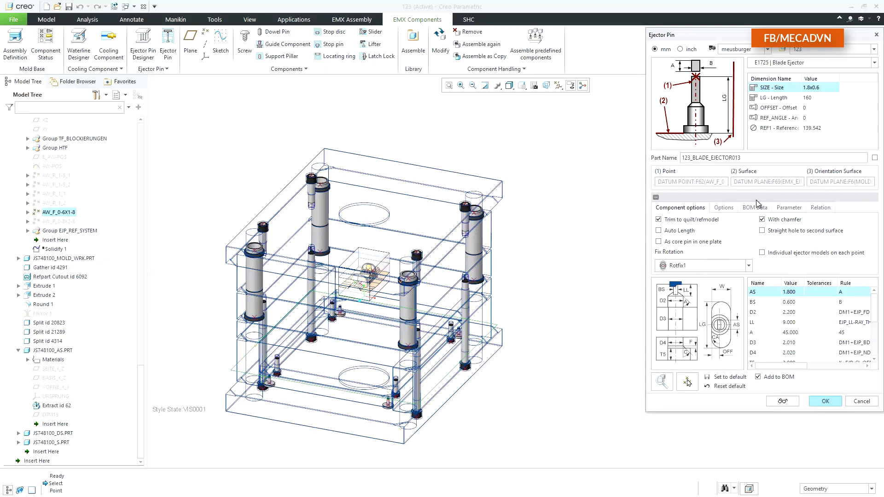
# - Set REF_ANGLE to 90 and CA to 45, then create the blade ejector
pyautogui.doubleClick(813, 118)
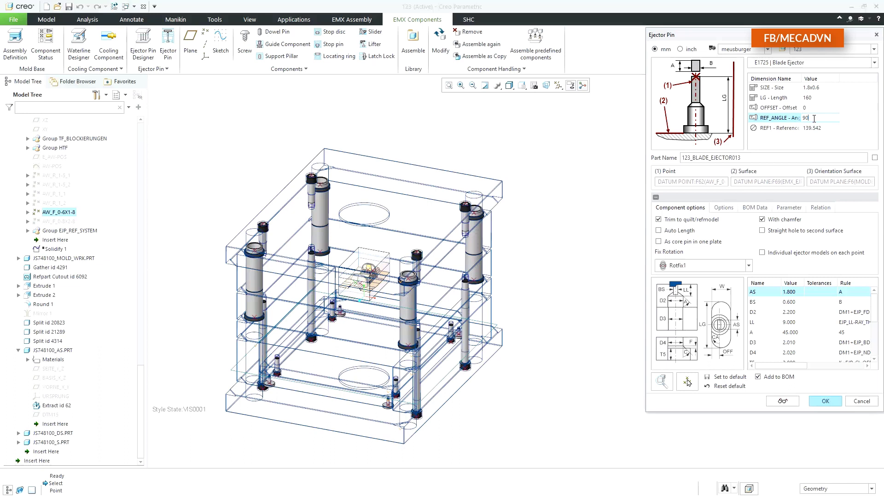
pyautogui.press('Return')
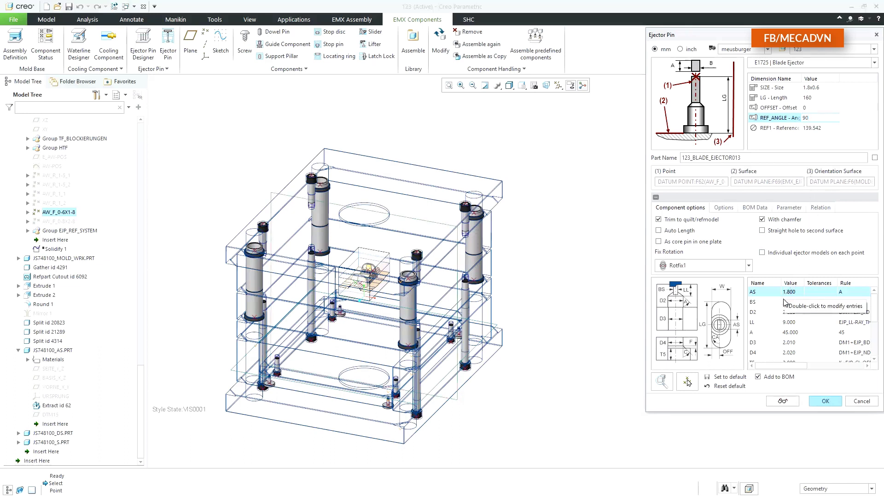
pyautogui.scroll(-2, 786, 308)
pyautogui.scroll(-1, 787, 307)
pyautogui.click(768, 345)
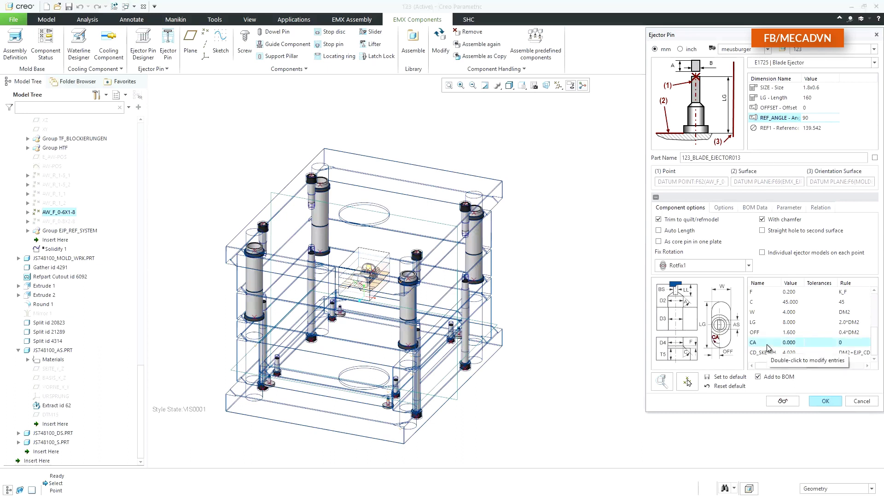
pyautogui.doubleClick(789, 343)
pyautogui.write('4')
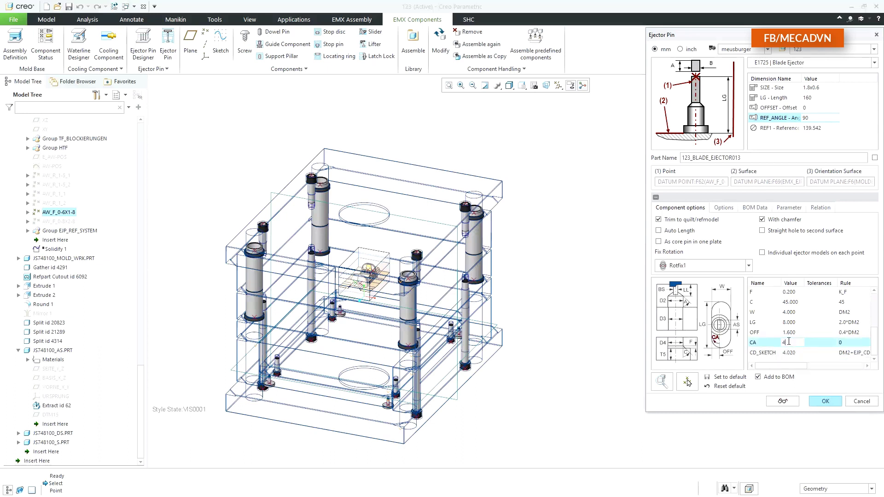
pyautogui.write('5')
pyautogui.click(825, 401)
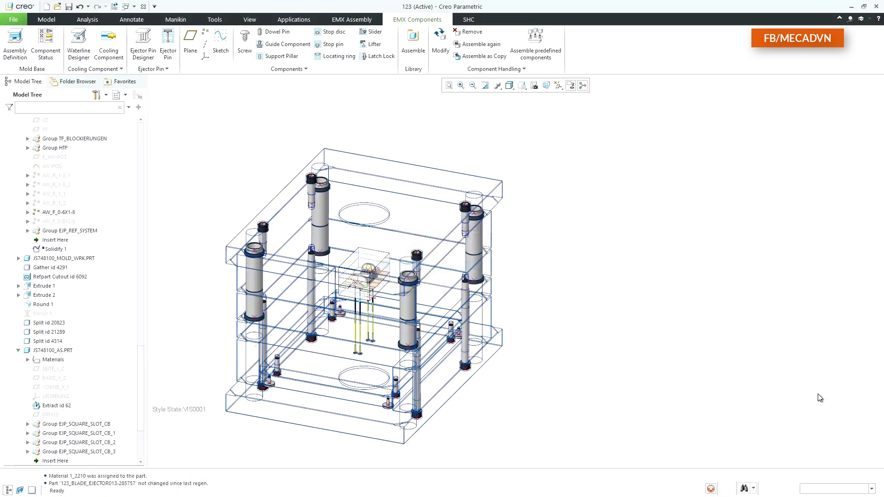
pyautogui.scroll(10, 384, 324)
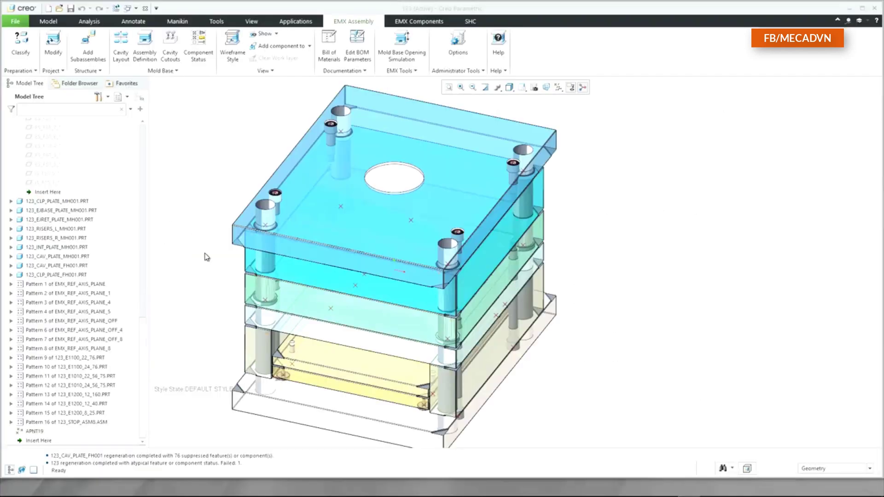
# - Select the top clamp plate, then datum point APNT19 to bring up its mini toolbar
pyautogui.click(443, 221)
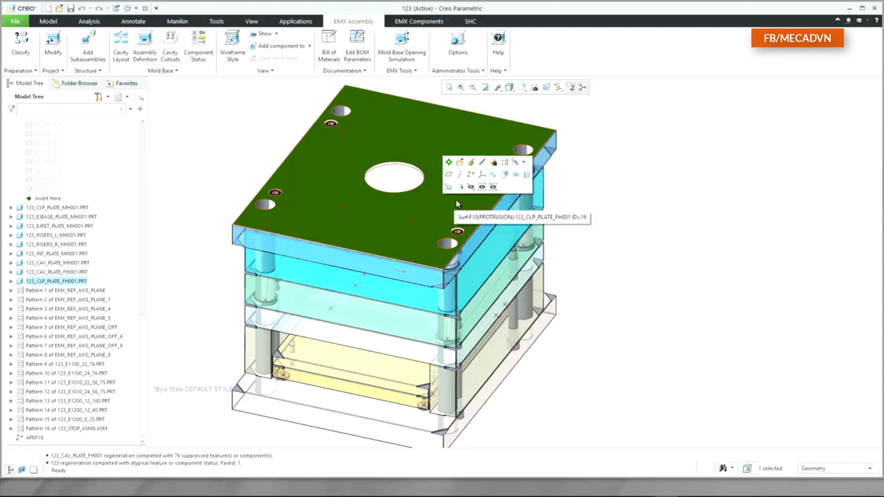
pyautogui.click(422, 208)
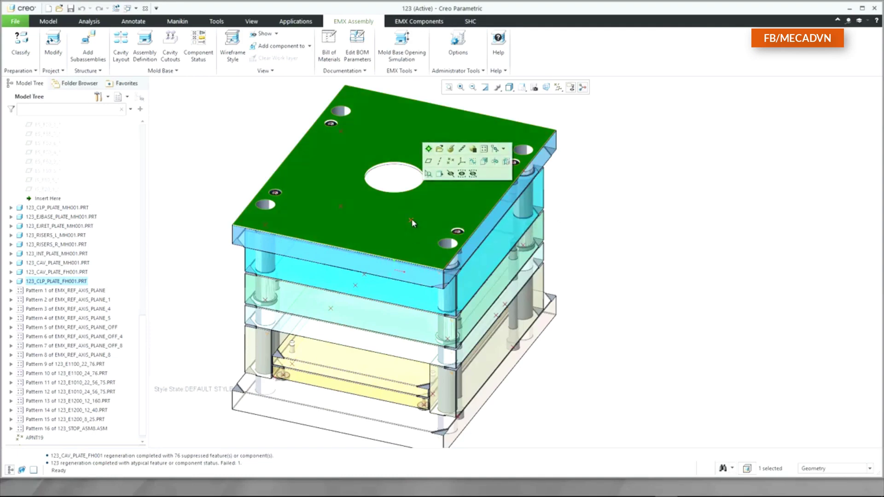
pyautogui.click(411, 223)
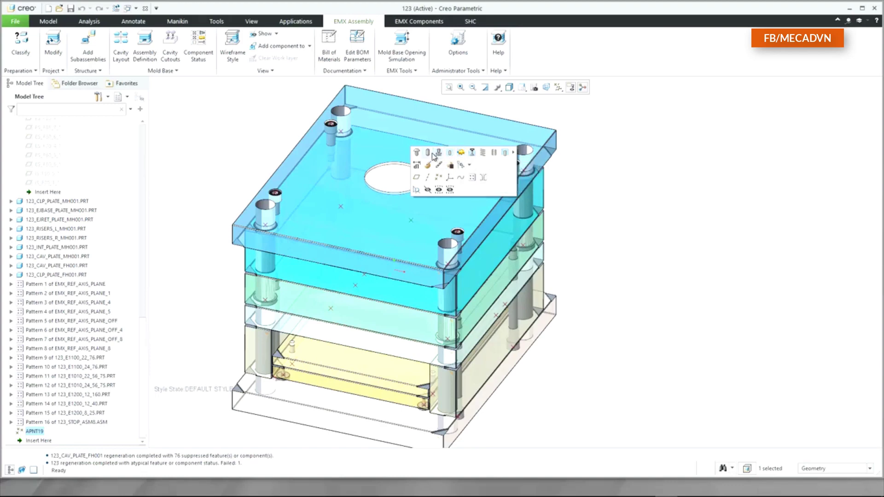
# - Add a diameter 8, length 40 socket head cap screw at APNT19 on the top plate surfaces
pyautogui.click(417, 154)
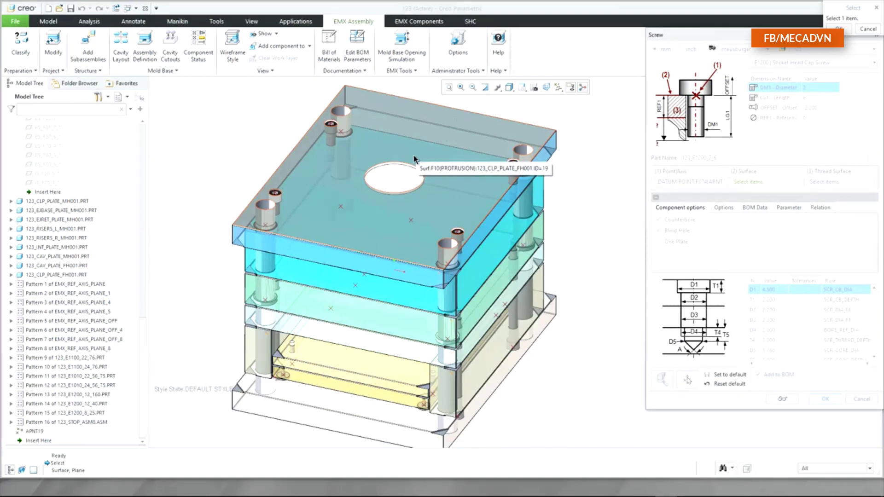
pyautogui.click(416, 216)
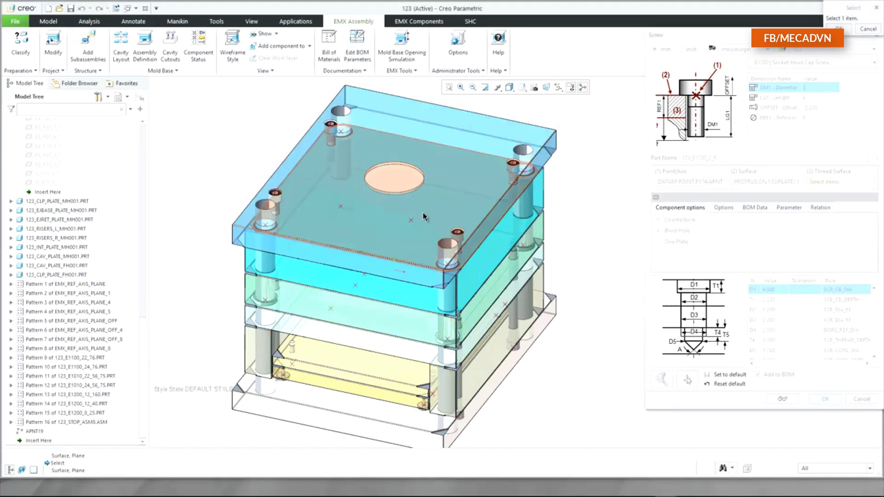
pyautogui.click(424, 216)
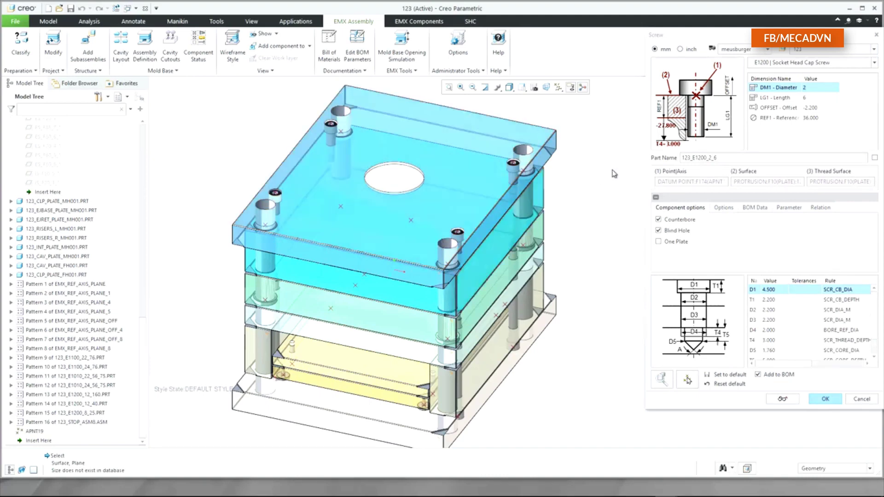
pyautogui.doubleClick(842, 89)
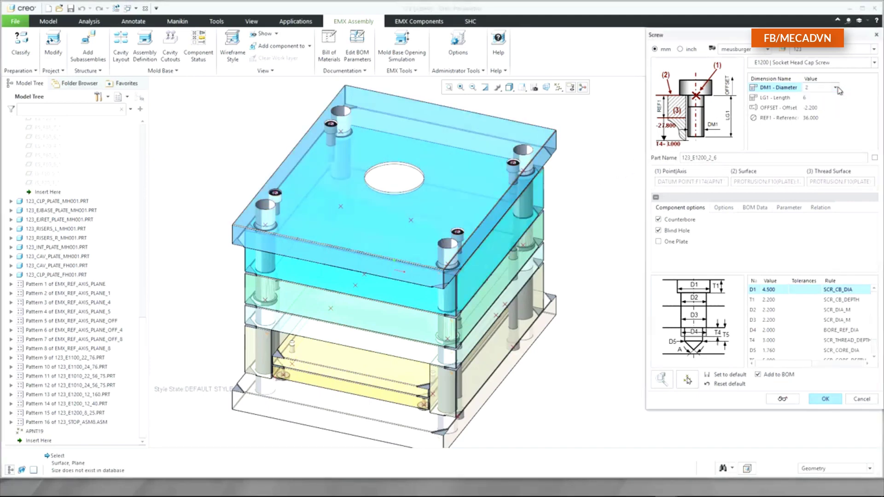
pyautogui.click(825, 142)
pyautogui.doubleClick(835, 97)
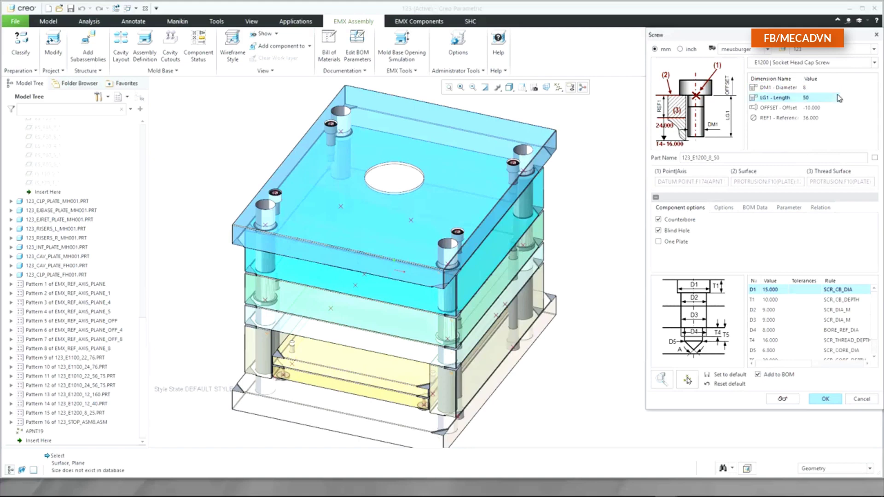
pyautogui.click(822, 153)
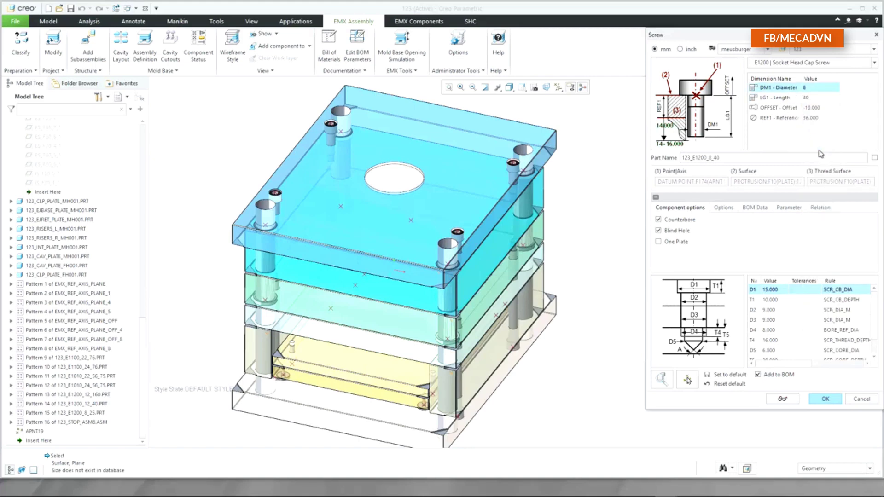
pyautogui.click(823, 399)
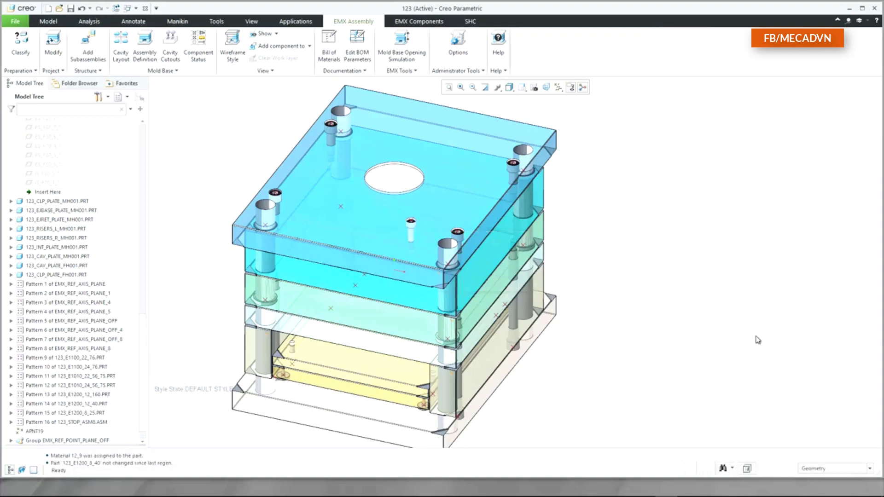
pyautogui.scroll(-8, 410, 228)
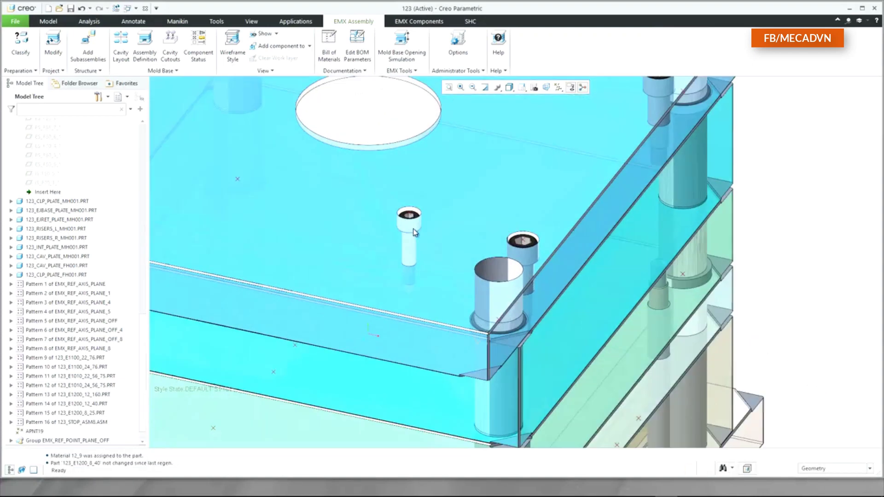
pyautogui.scroll(-2, 415, 233)
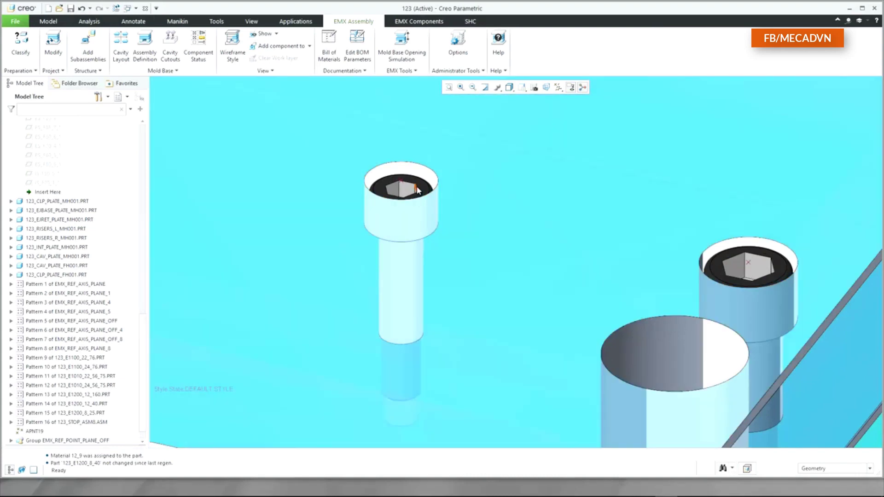
# - View the 123_E1200_8_40 screw's parameters without changes, then delete the screw and confirm
pyautogui.click(417, 191)
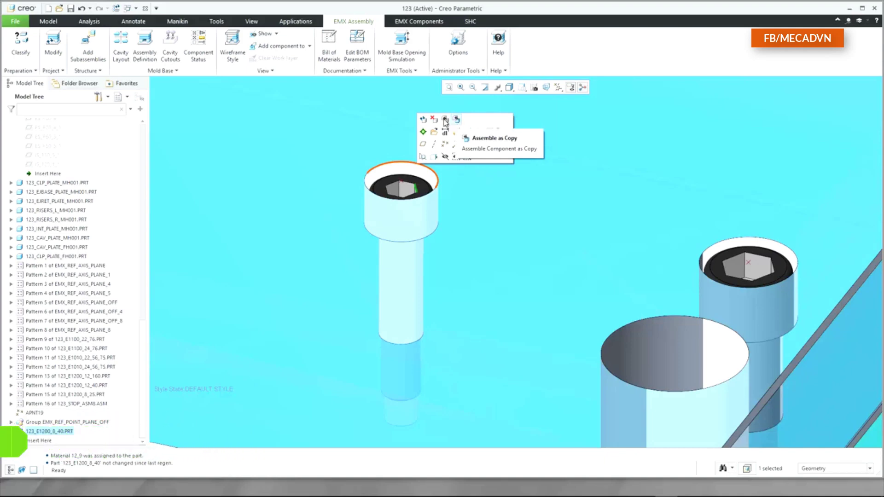
pyautogui.click(424, 121)
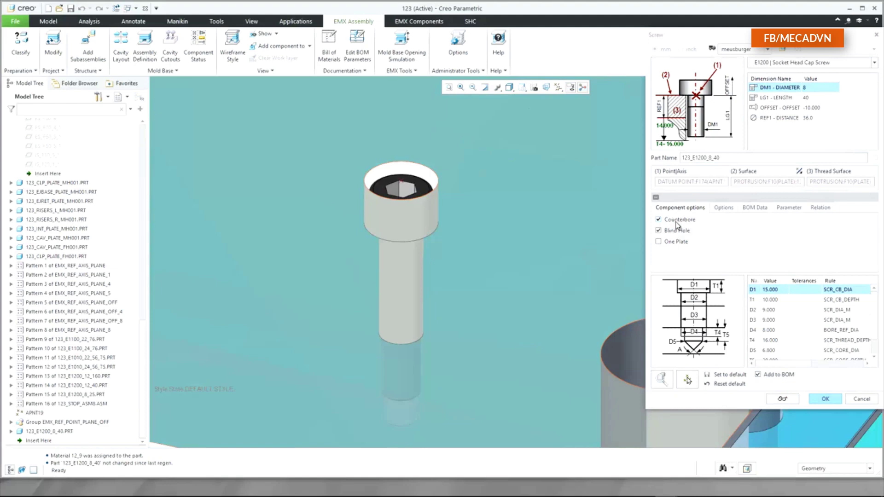
pyautogui.click(868, 399)
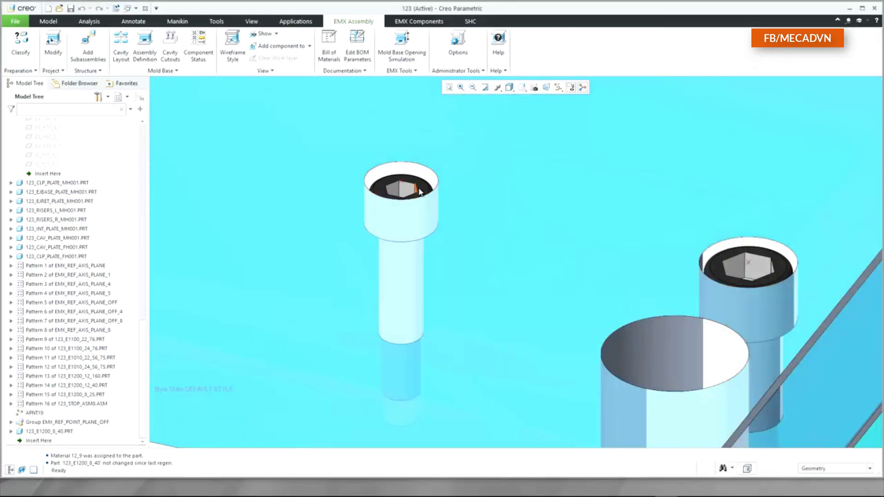
pyautogui.click(420, 192)
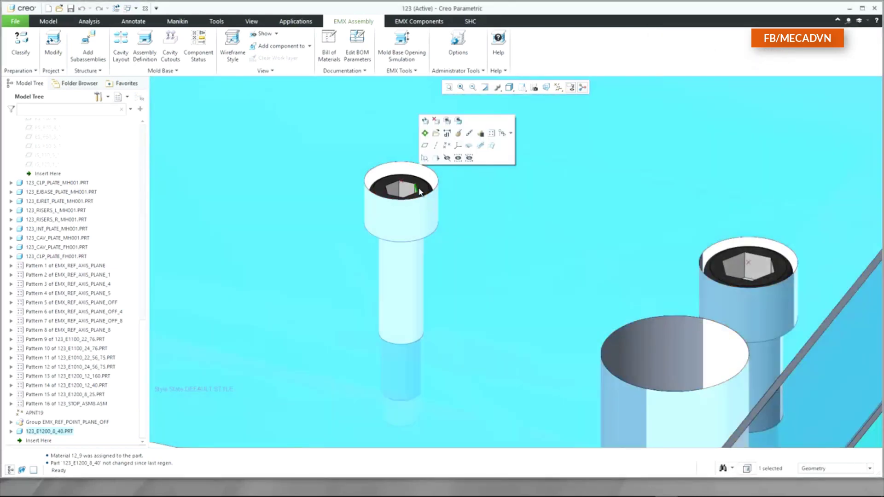
pyautogui.click(436, 120)
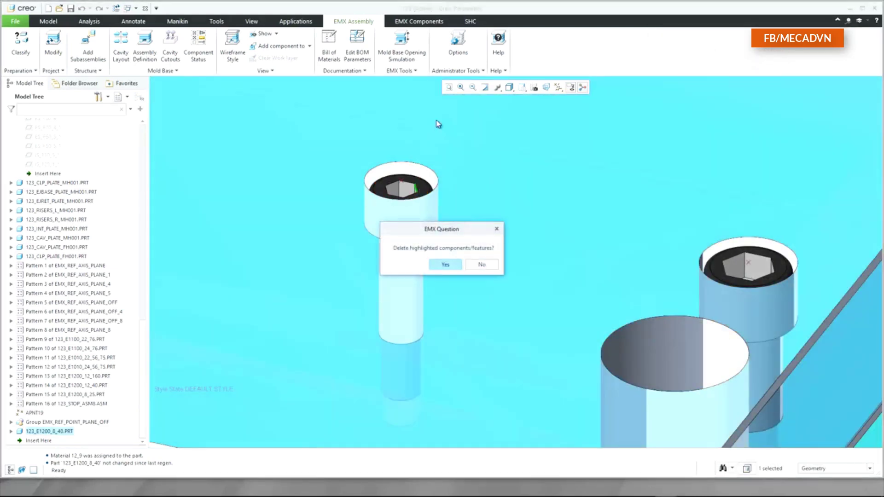
pyautogui.click(446, 265)
pyautogui.scroll(10, 410, 233)
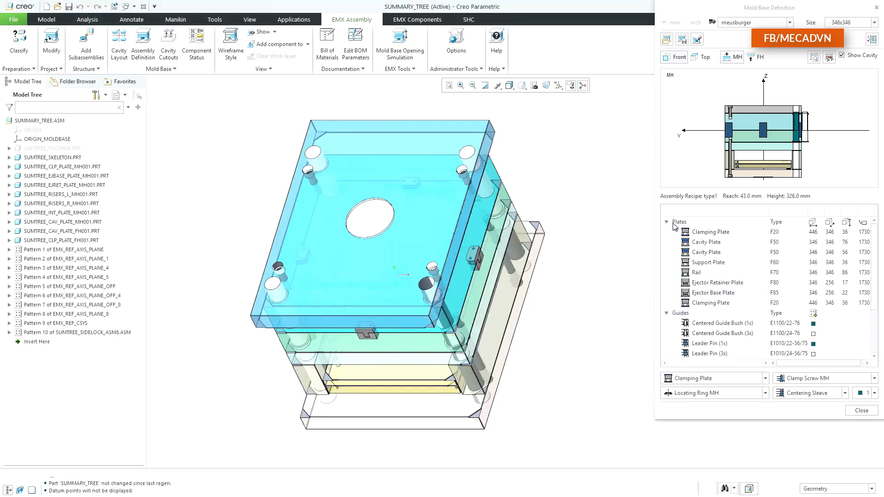
# - Scroll through the Mold Base Definition list of plates, guides, screws and equipment
pyautogui.scroll(-1, 681, 239)
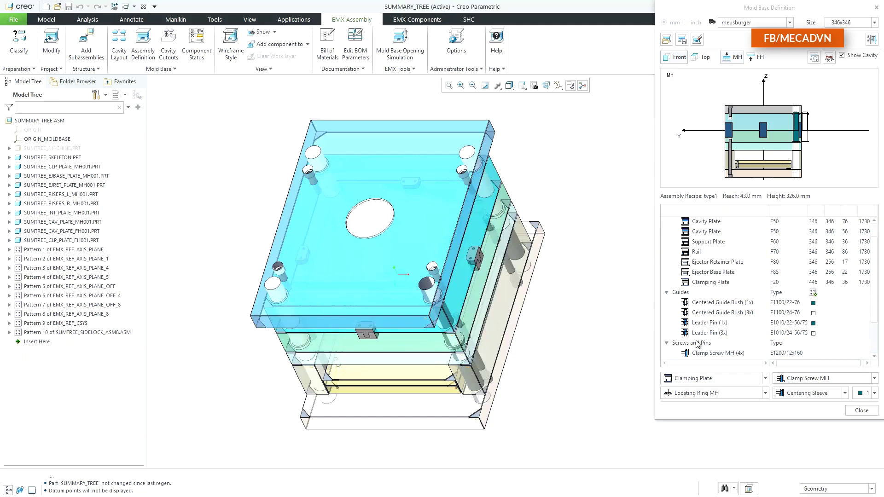
pyautogui.scroll(-3, 692, 343)
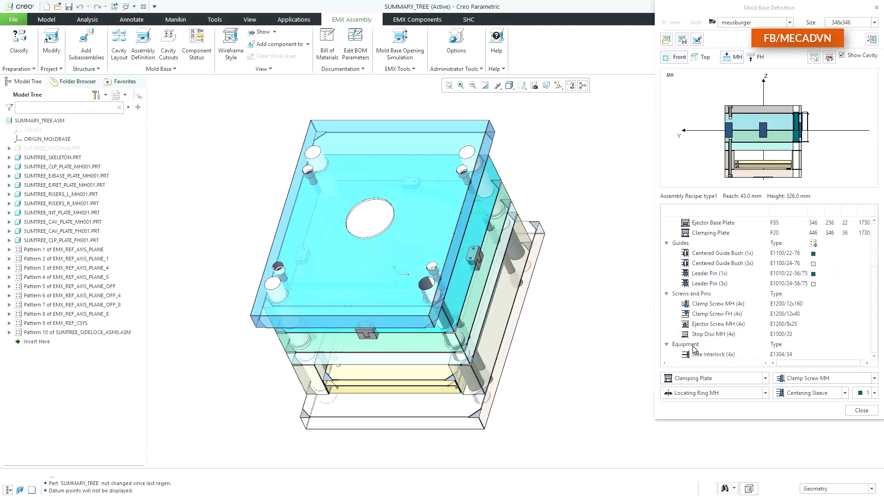
pyautogui.scroll(4, 694, 350)
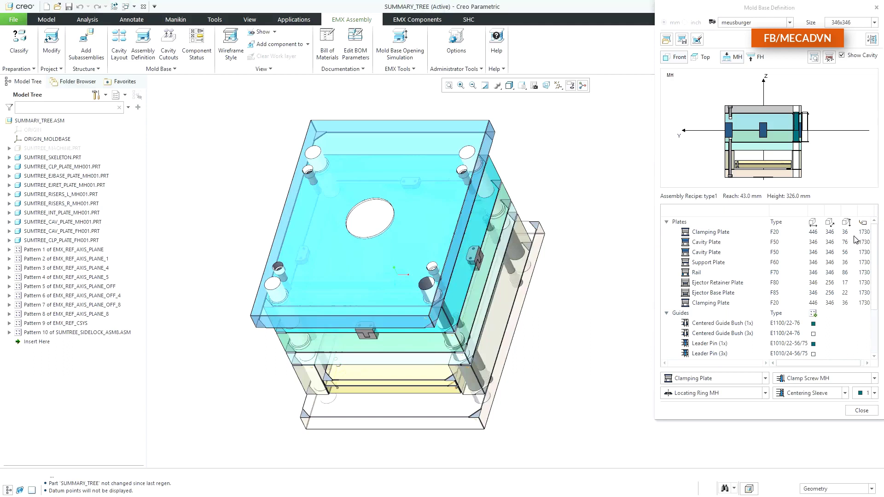
# - Flip the mold base preview to show the fixed half above the moving half
pyautogui.click(704, 62)
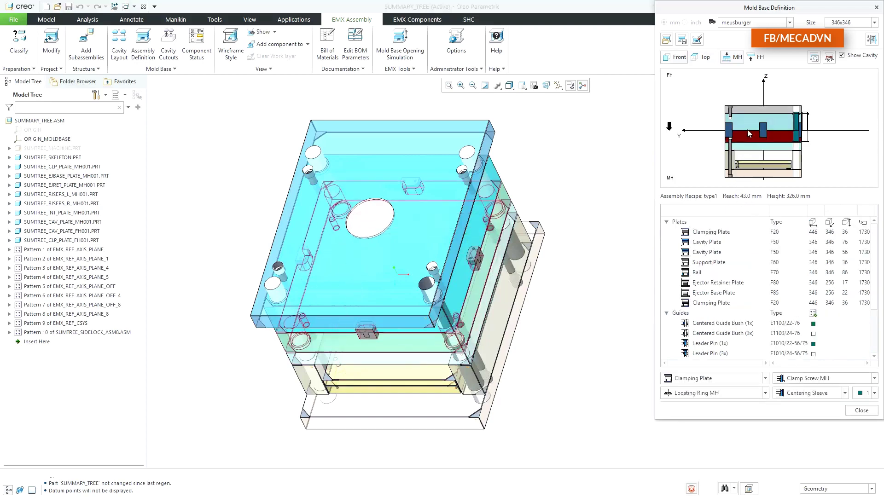
# - Insert a Support Plate above the selected plate in the mold base preview
pyautogui.rightClick(749, 111)
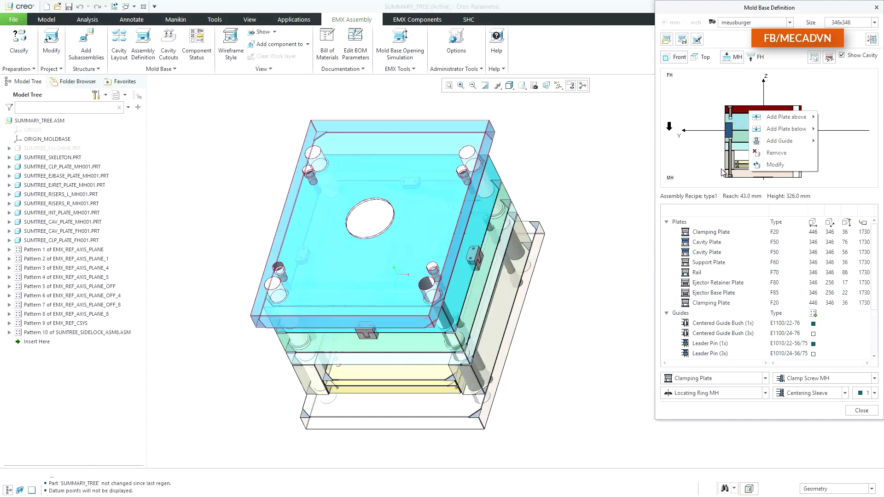
pyautogui.click(713, 236)
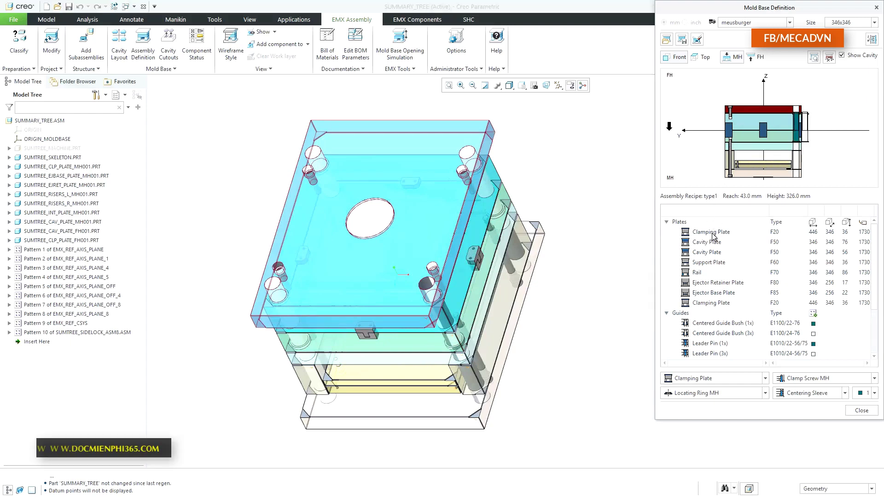
pyautogui.rightClick(714, 235)
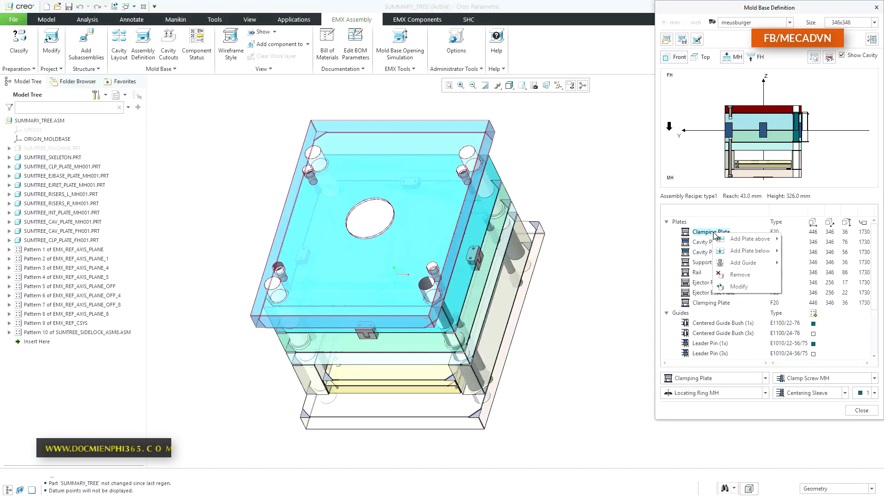
pyautogui.click(749, 148)
pyautogui.rightClick(750, 149)
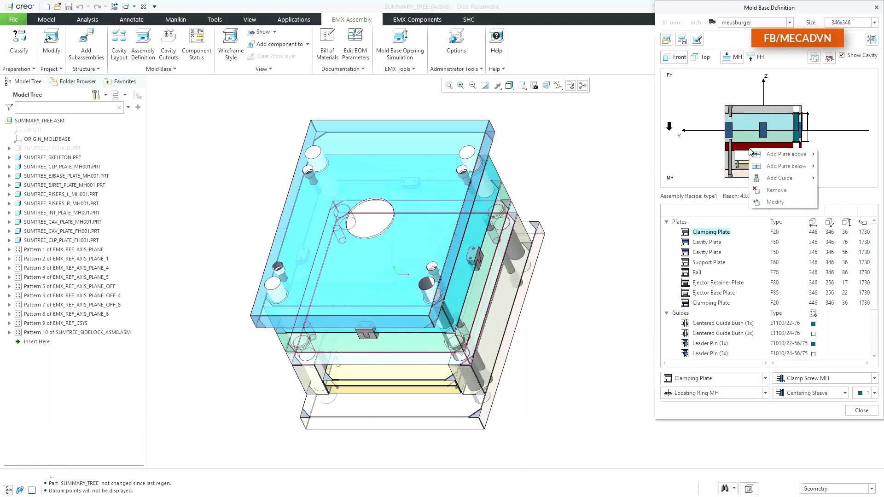
pyautogui.moveTo(774, 154)
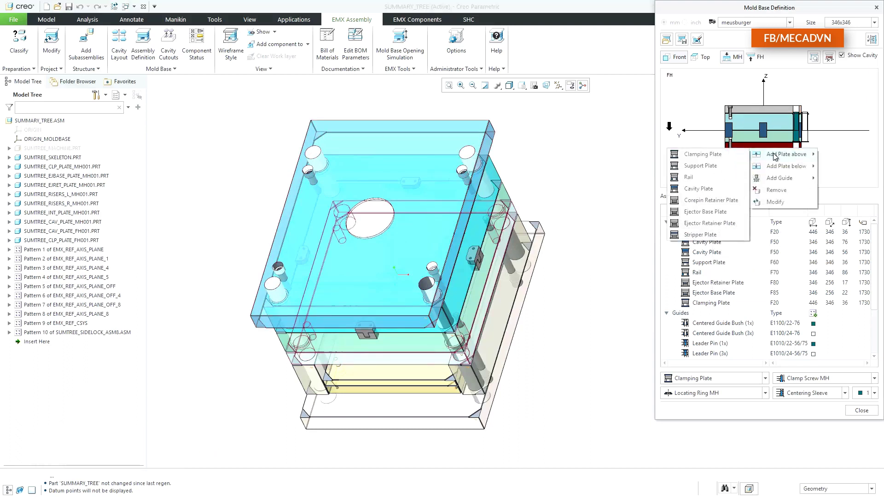
pyautogui.click(731, 169)
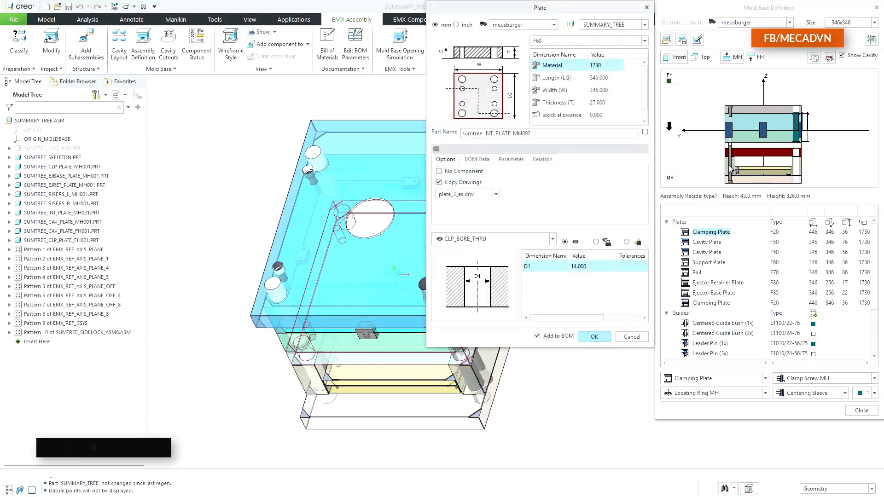
pyautogui.click(593, 337)
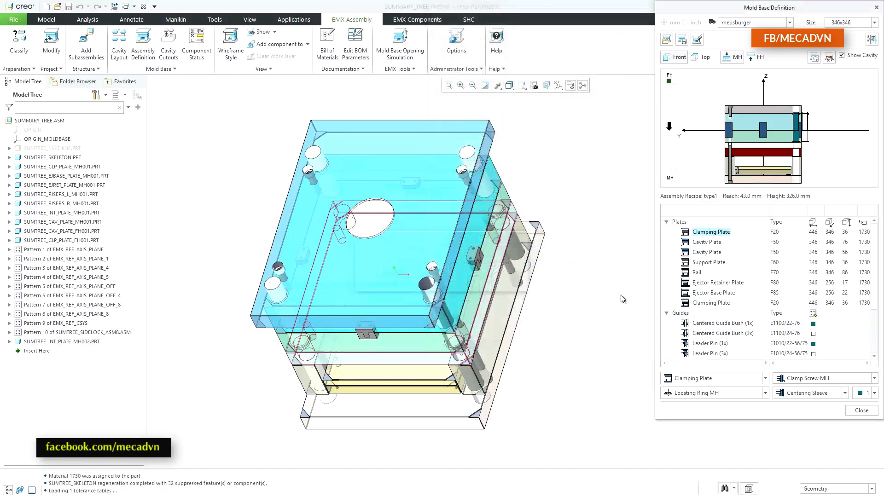
# - Add a Support Plate below the selected plate, bringing the mold base height to 353 mm
pyautogui.rightClick(744, 150)
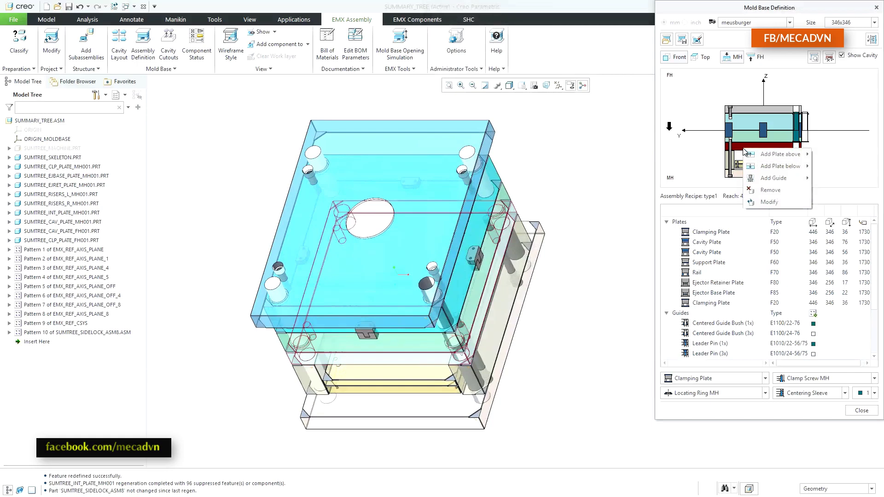
pyautogui.moveTo(765, 165)
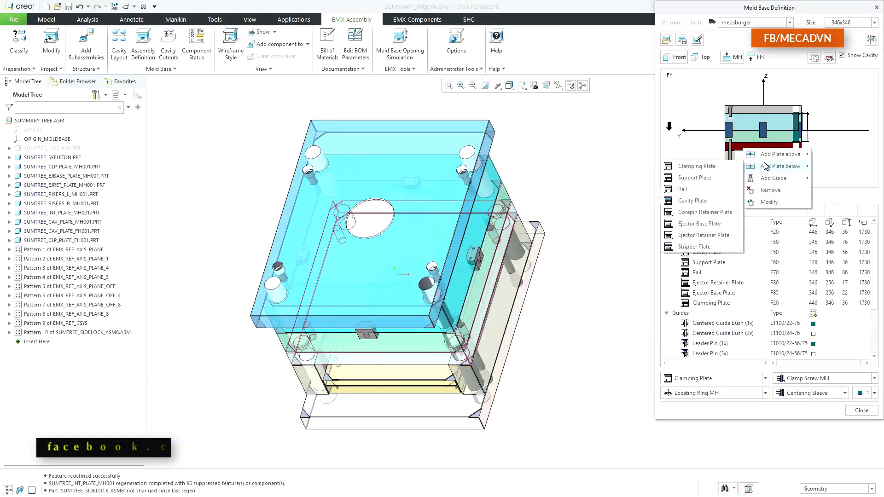
pyautogui.click(722, 182)
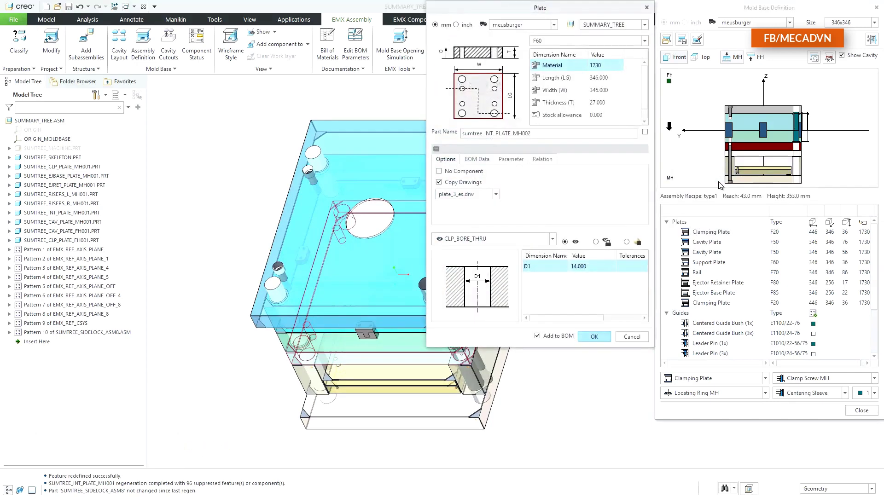
pyautogui.click(595, 337)
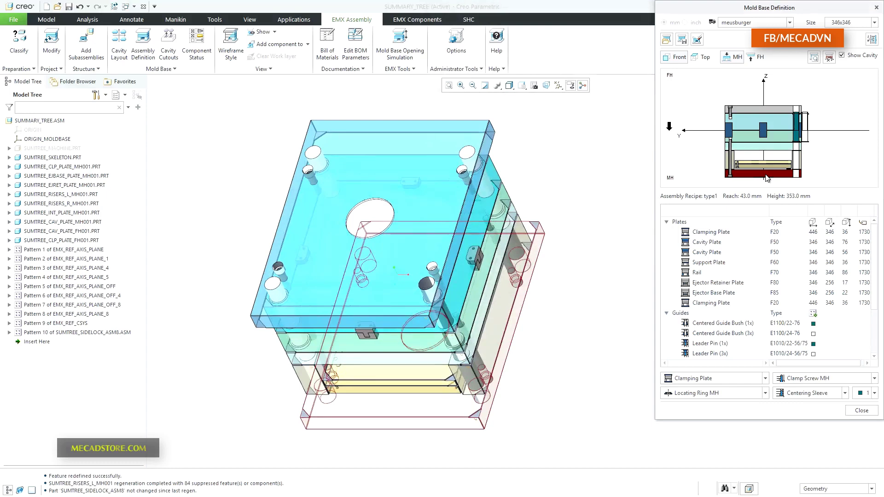
# - Add an E1160 centering sleeve guide to the clamping plate
pyautogui.rightClick(767, 178)
pyautogui.moveTo(786, 208)
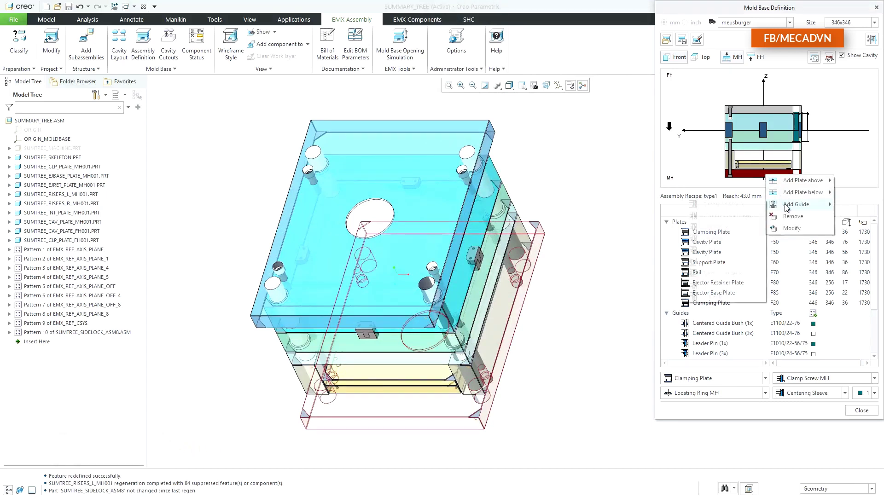
pyautogui.click(746, 206)
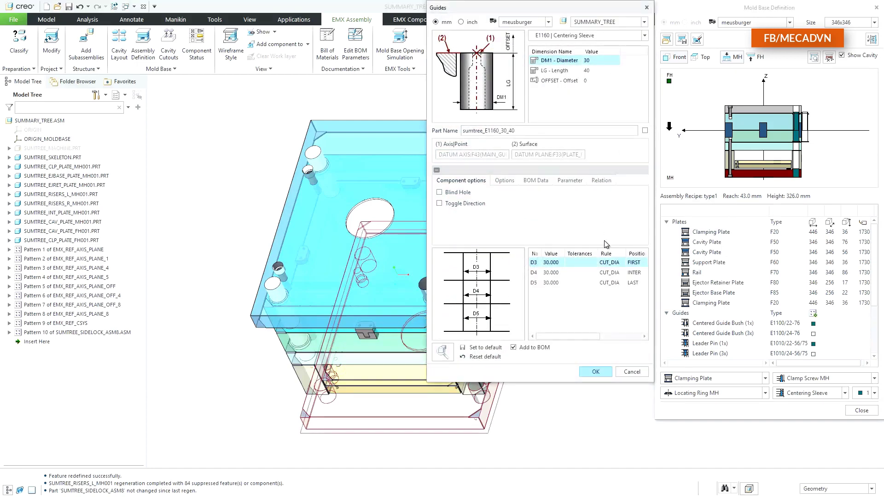
pyautogui.click(607, 374)
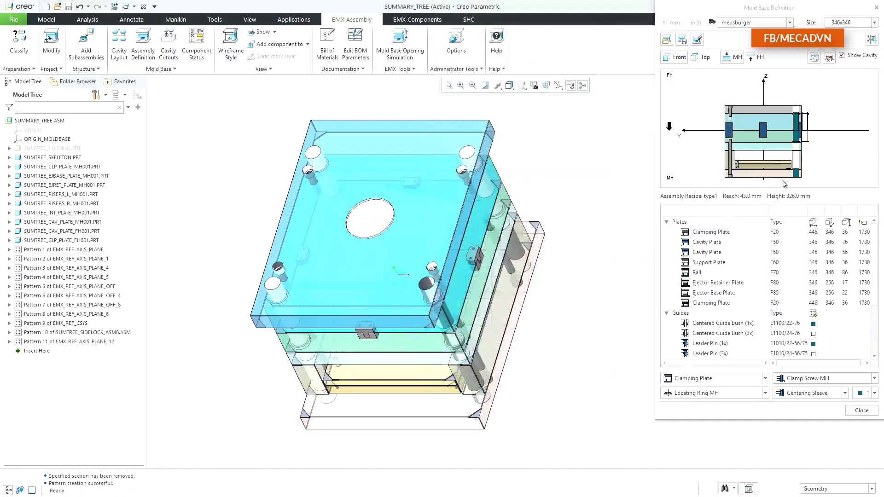
# - Lengthen the centering sleeve from 40 to 130 mm
pyautogui.rightClick(796, 174)
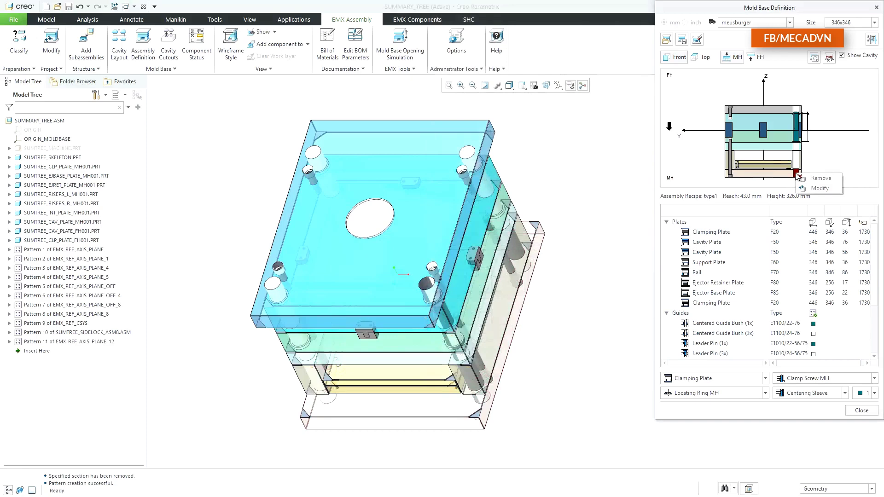
pyautogui.click(820, 188)
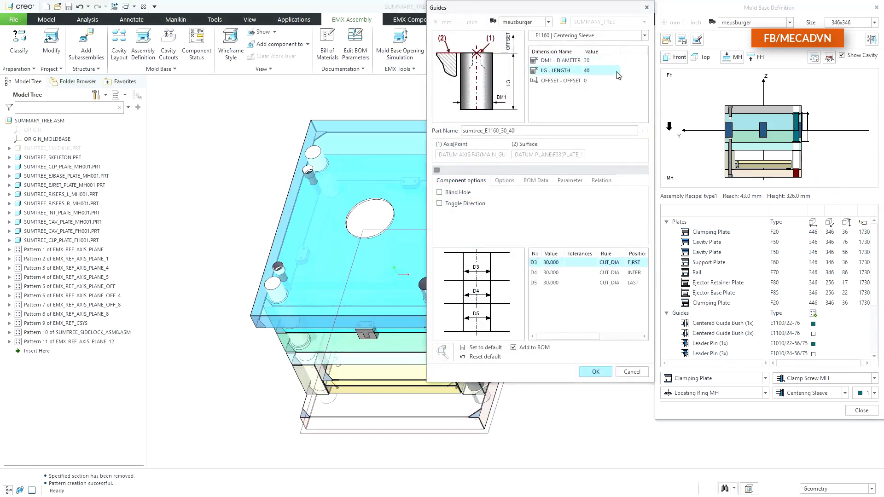
pyautogui.click(616, 73)
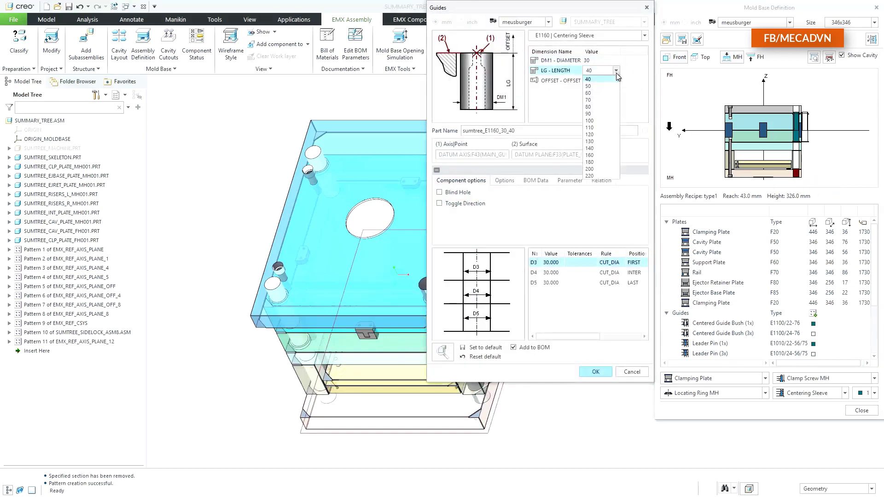
pyautogui.click(603, 141)
pyautogui.click(596, 371)
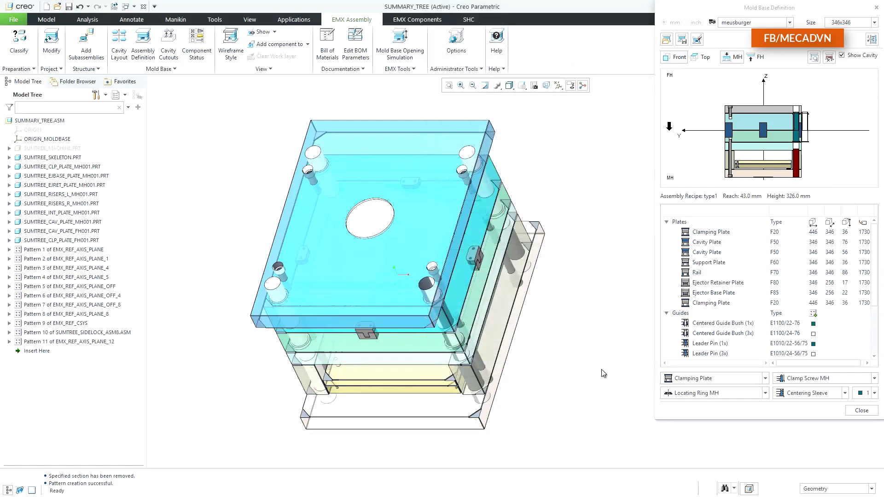
# - Choose Remove on the red centering sleeve guide in the Mold Base Definition preview, bringing up the delete confirmation
pyautogui.click(767, 184)
pyautogui.rightClick(797, 173)
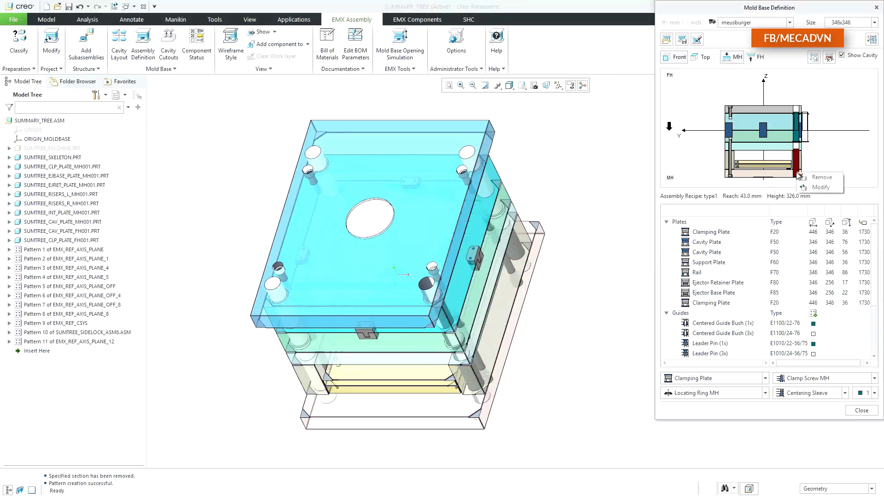
pyautogui.click(822, 178)
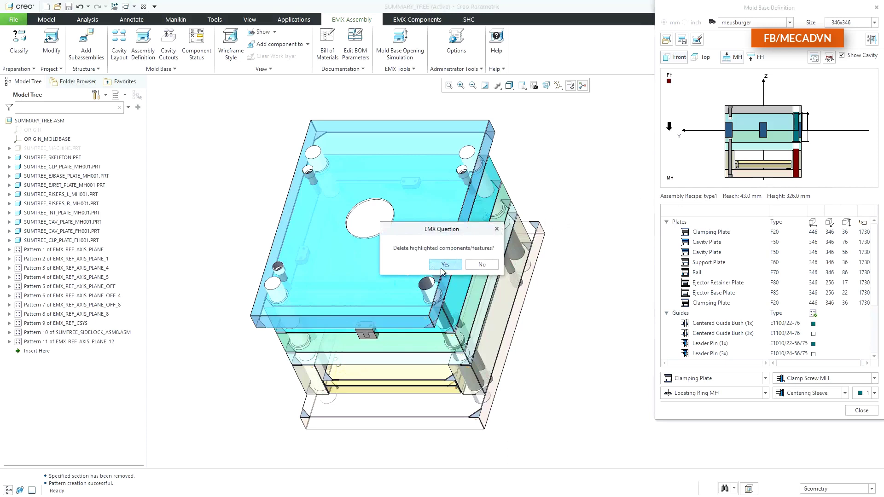